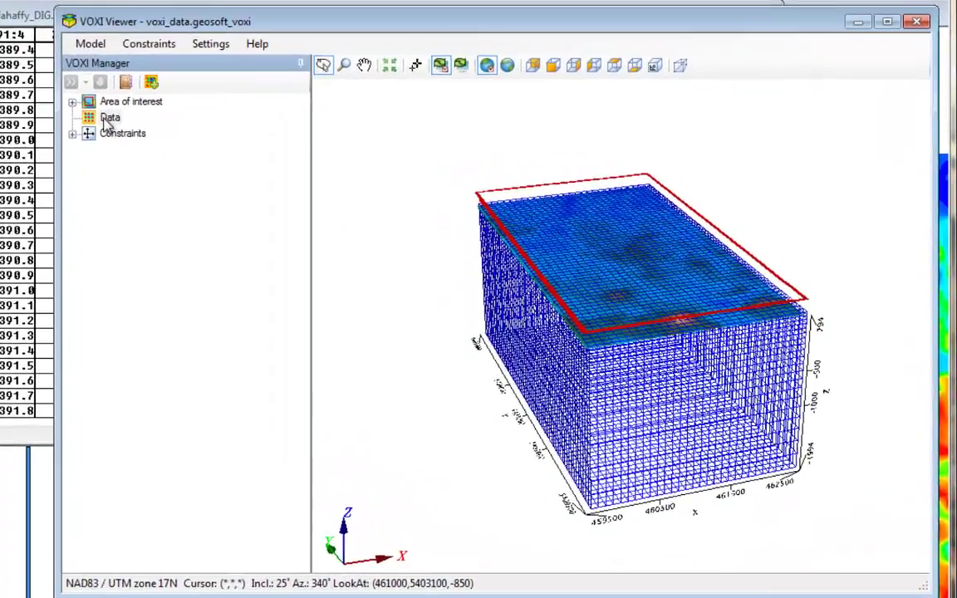
# Step: Open the Add Data wizard, review the data source types with Database kept, and close it
pyautogui.rightClick(323, 187)
pyautogui.click(120, 126)
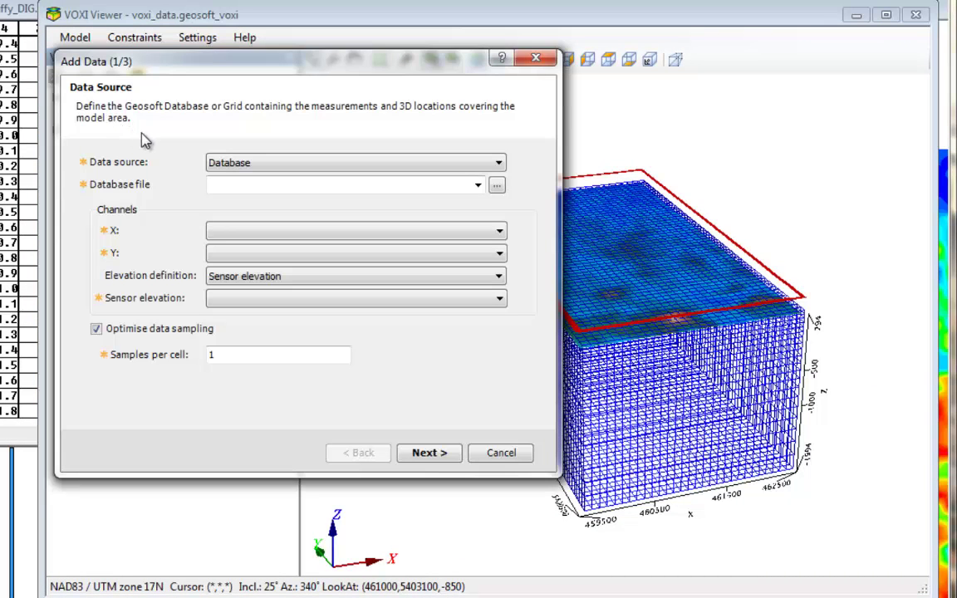
pyautogui.click(497, 163)
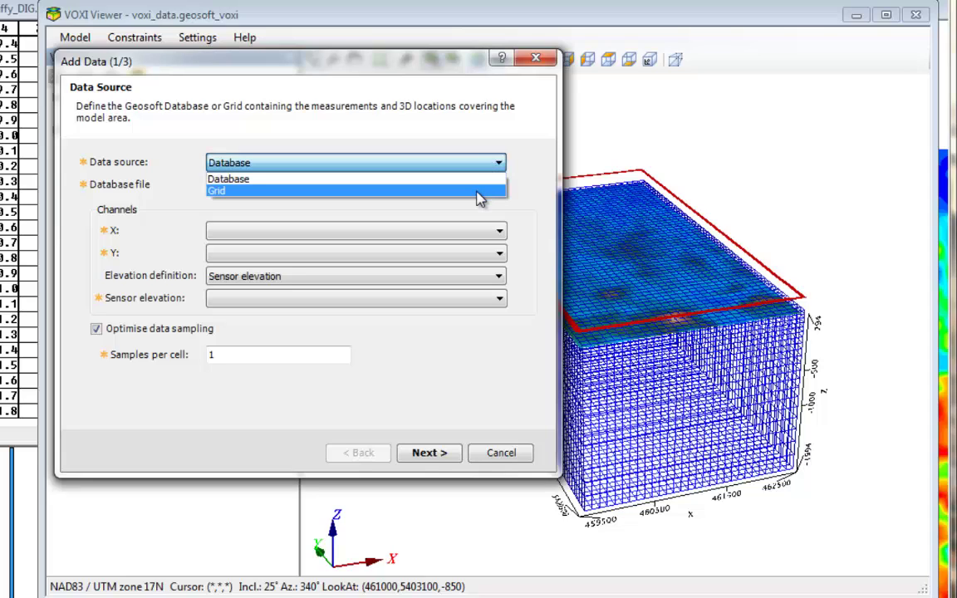
pyautogui.click(473, 135)
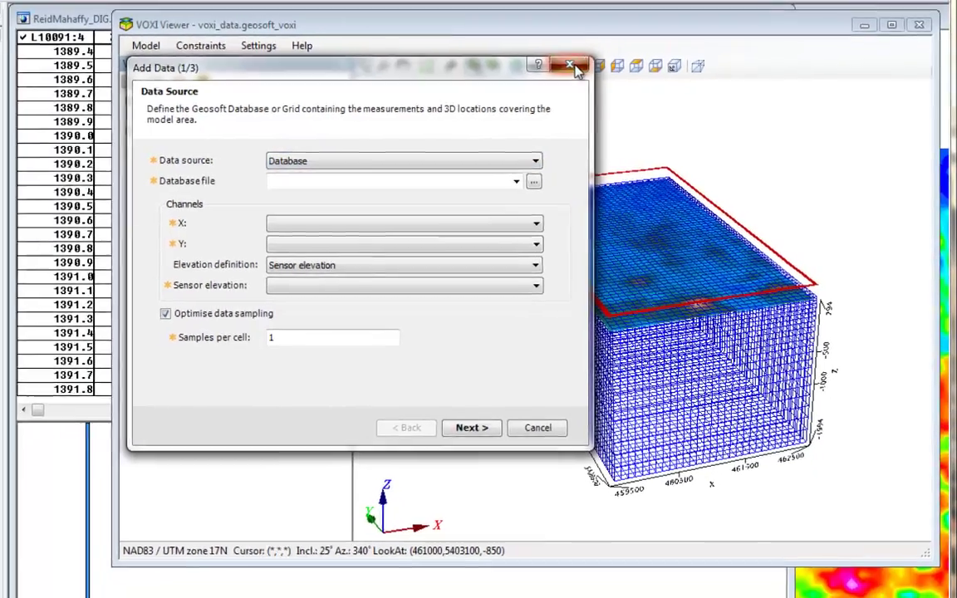
pyautogui.click(536, 58)
# Step: Bring ReidMahaffy_DIG.gdb forward and review its X_NAD83, Y_NAD83, gps_z_final and mag_final channels
pyautogui.click(141, 33)
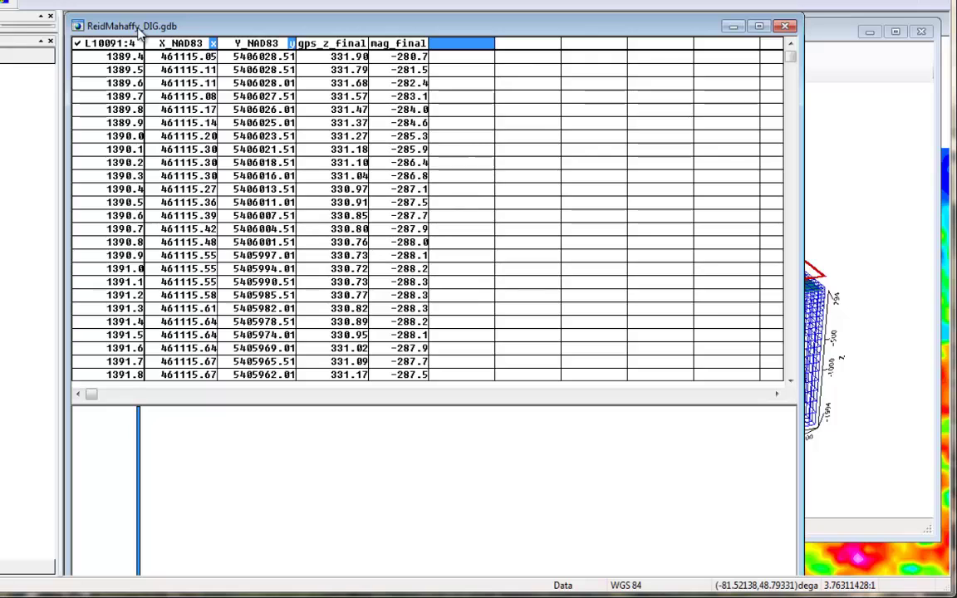
pyautogui.click(164, 43)
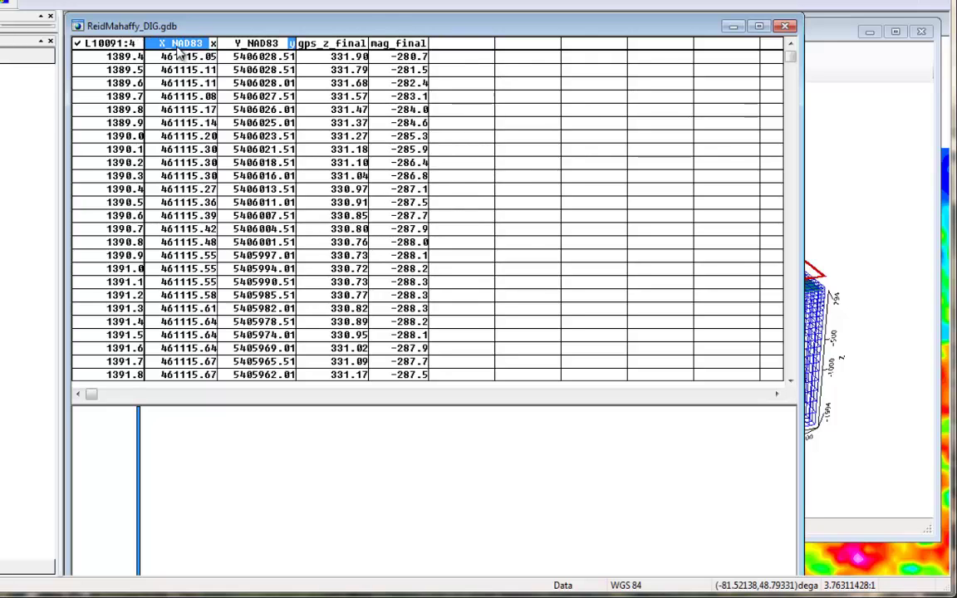
pyautogui.click(237, 45)
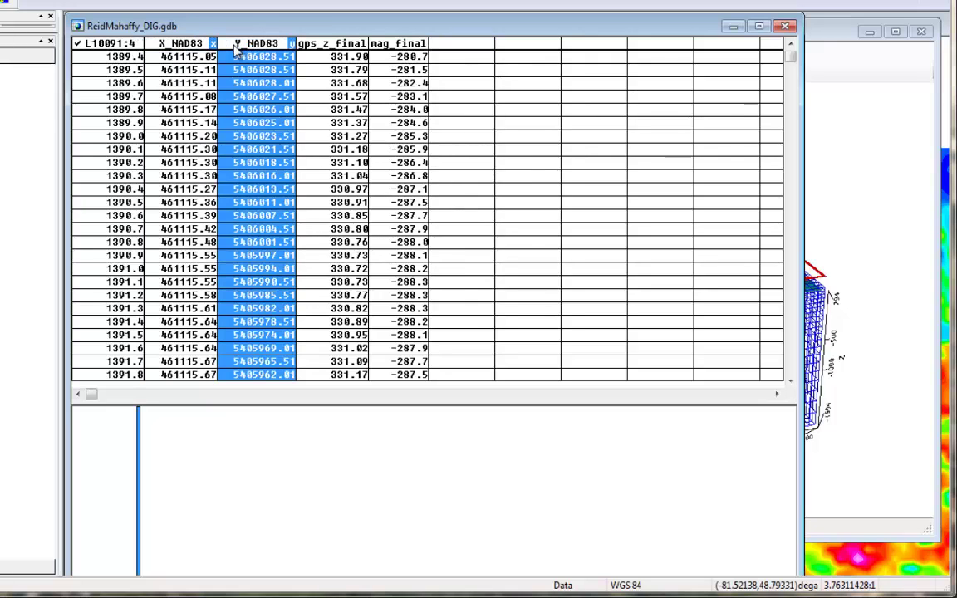
pyautogui.click(337, 46)
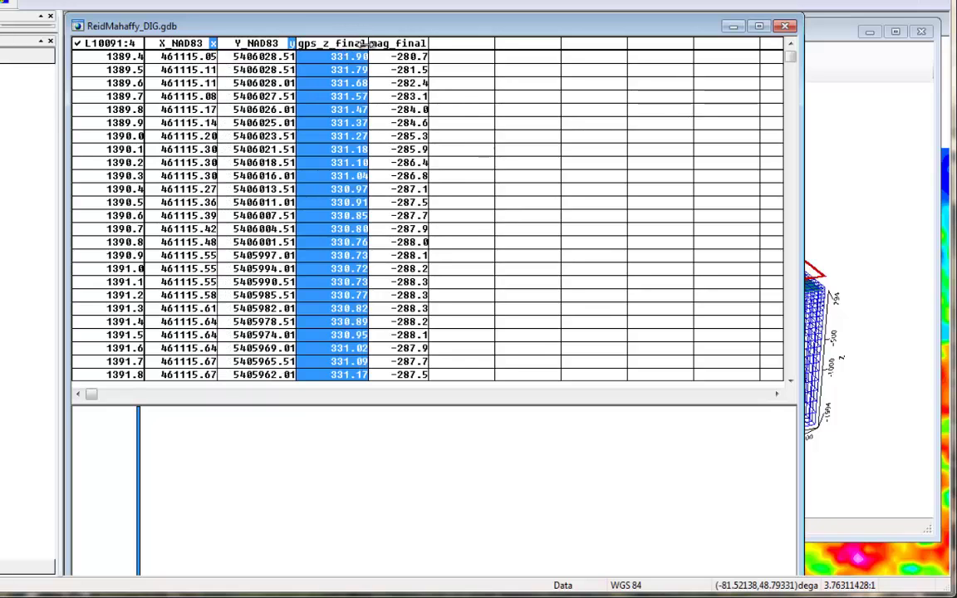
pyautogui.click(390, 46)
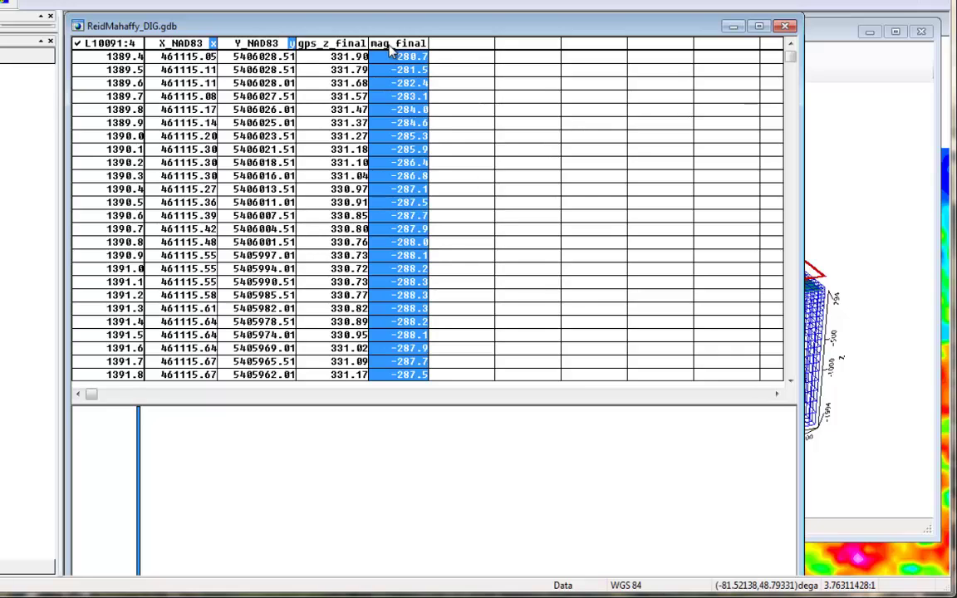
pyautogui.rightClick(449, 44)
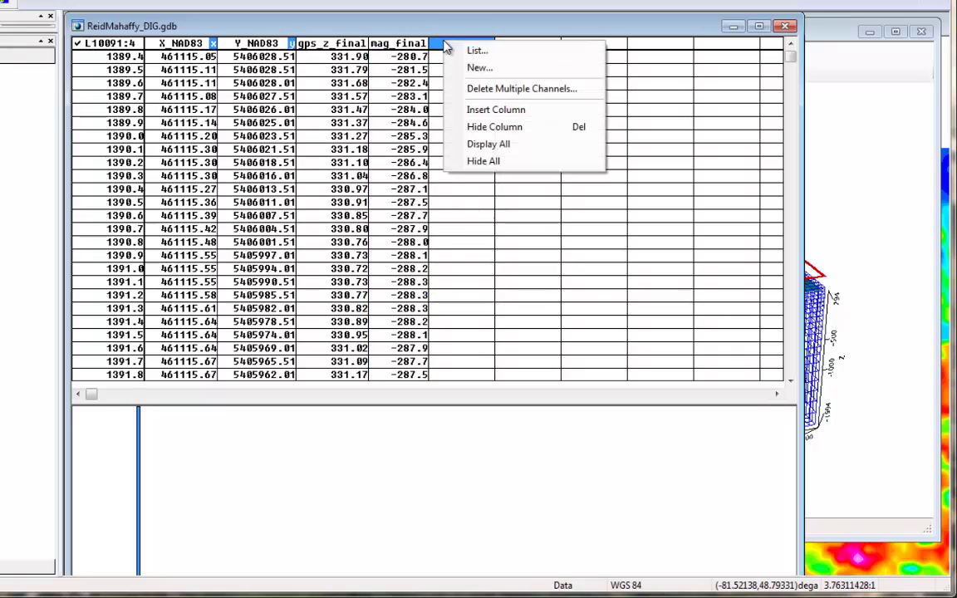
# Step: Create a new channel named elev and fill every row with 300
pyautogui.click(477, 70)
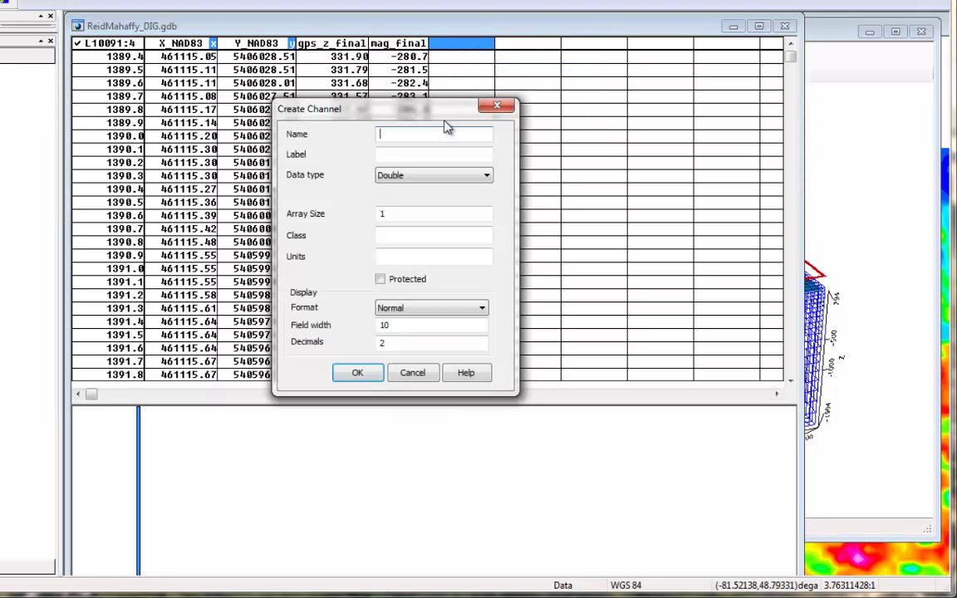
pyautogui.write('elev')
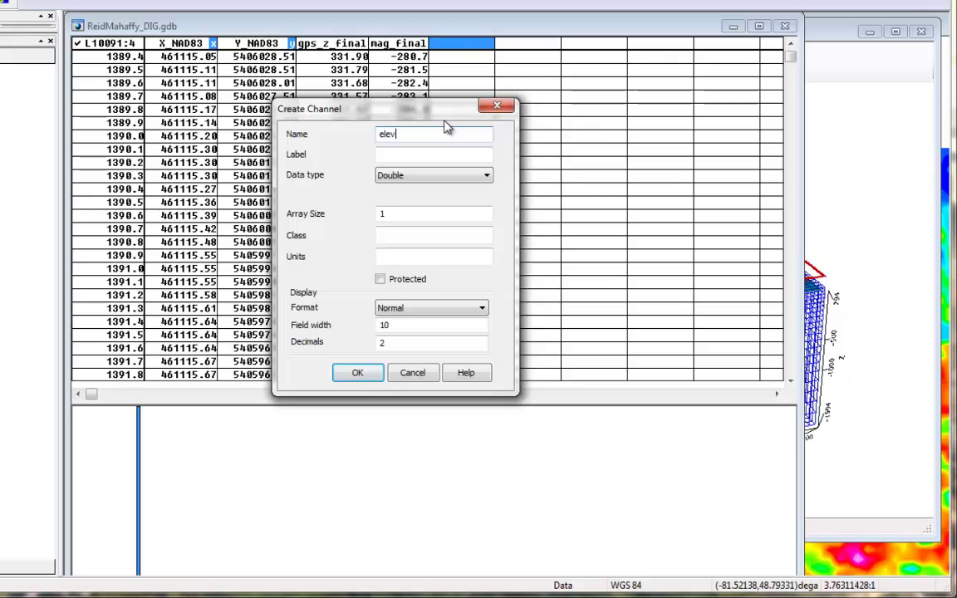
pyautogui.press('Return')
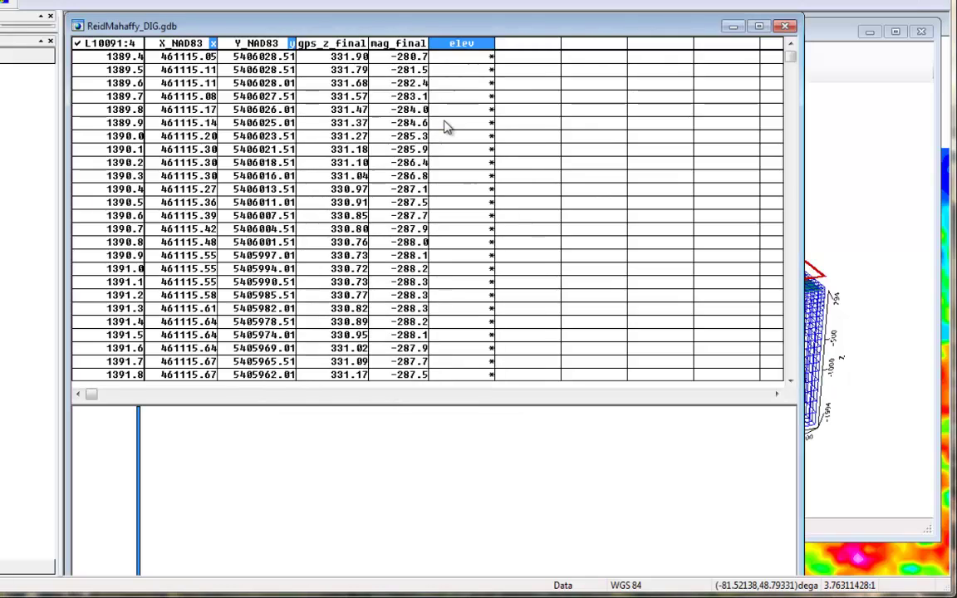
pyautogui.click(482, 46)
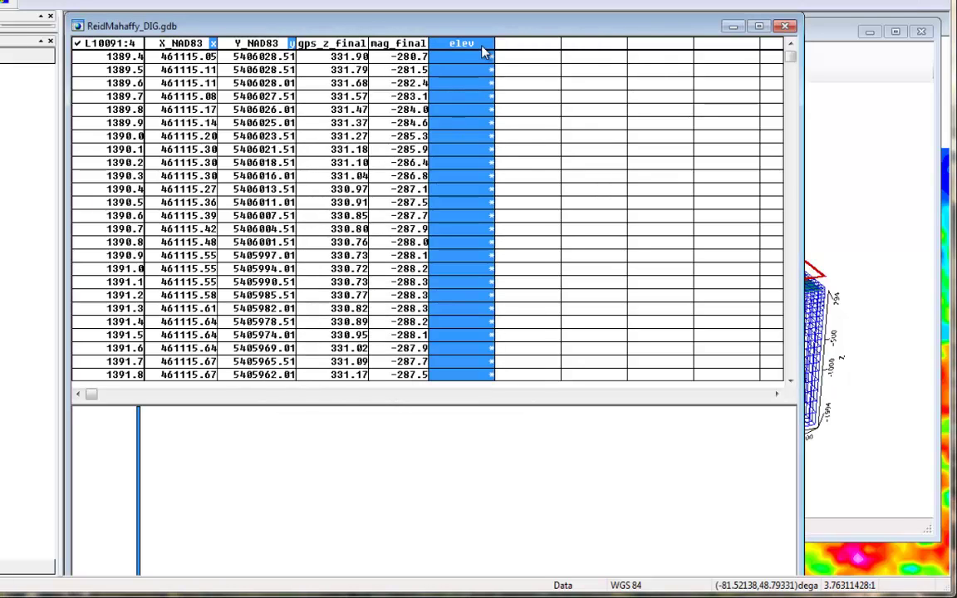
pyautogui.write('300')
pyautogui.press('Return')
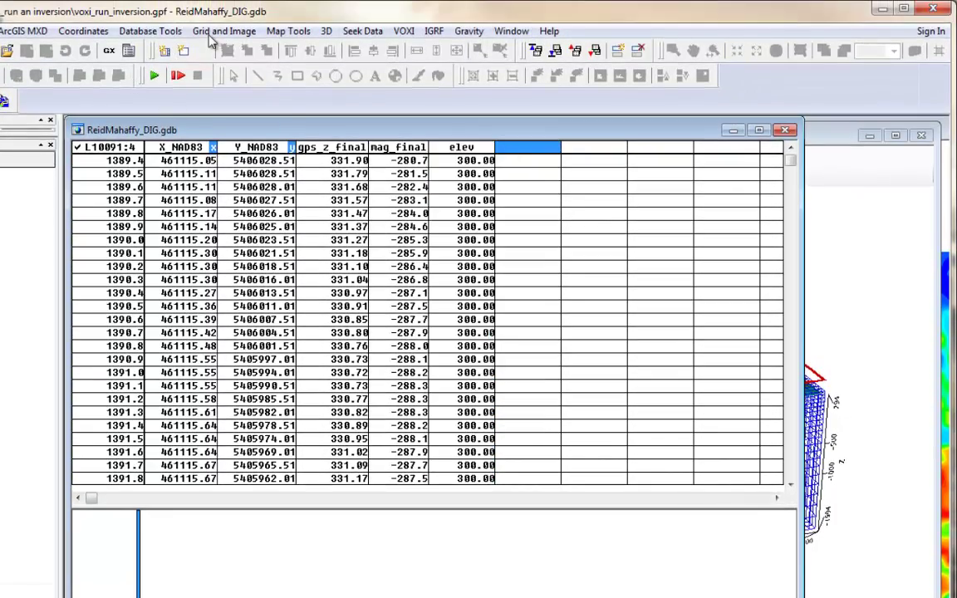
# Step: Sample DEM.grd into a new _DEM channel using Grid and Image > Utilities > Sample a Grid
pyautogui.click(214, 25)
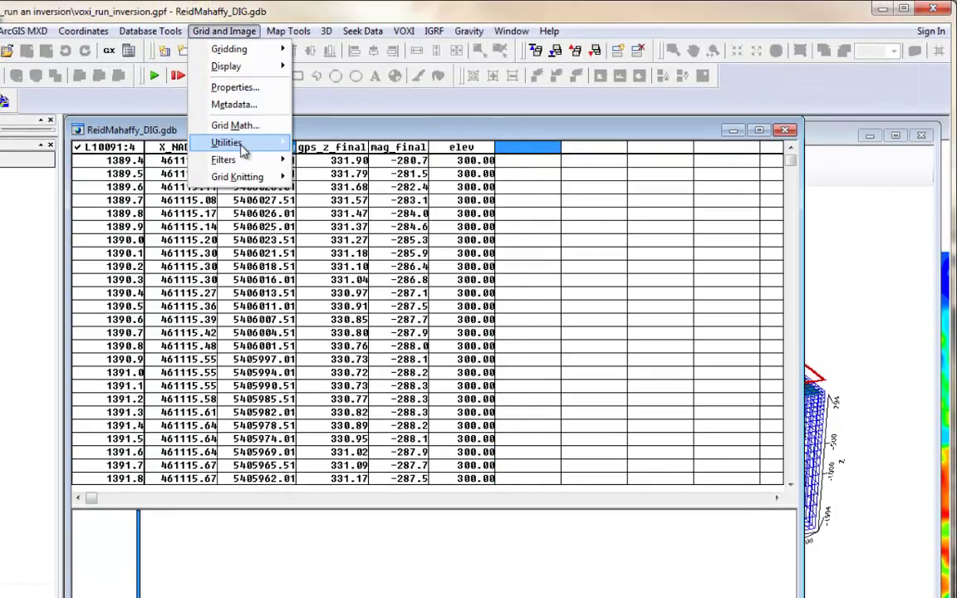
pyautogui.moveTo(239, 142)
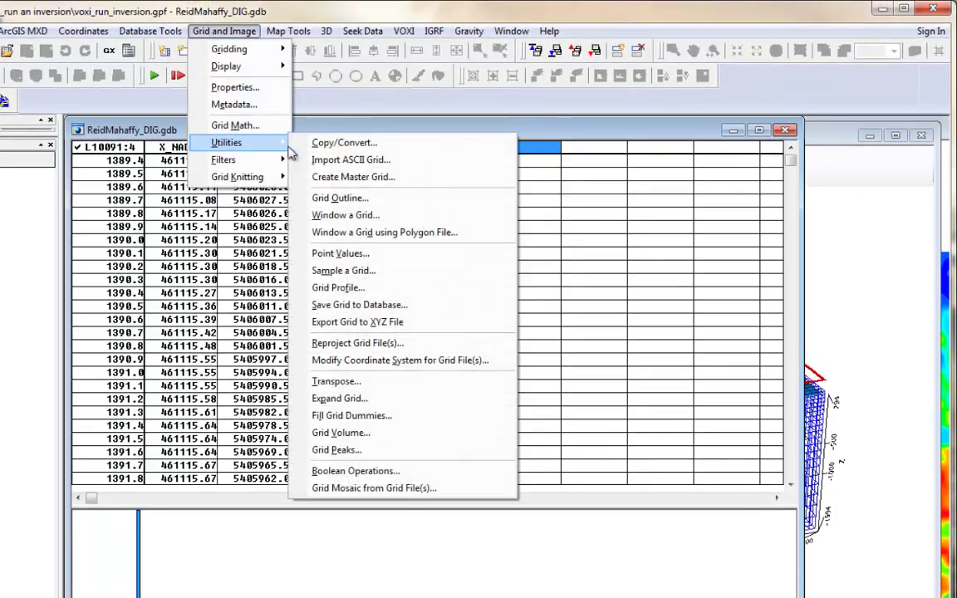
pyautogui.click(380, 276)
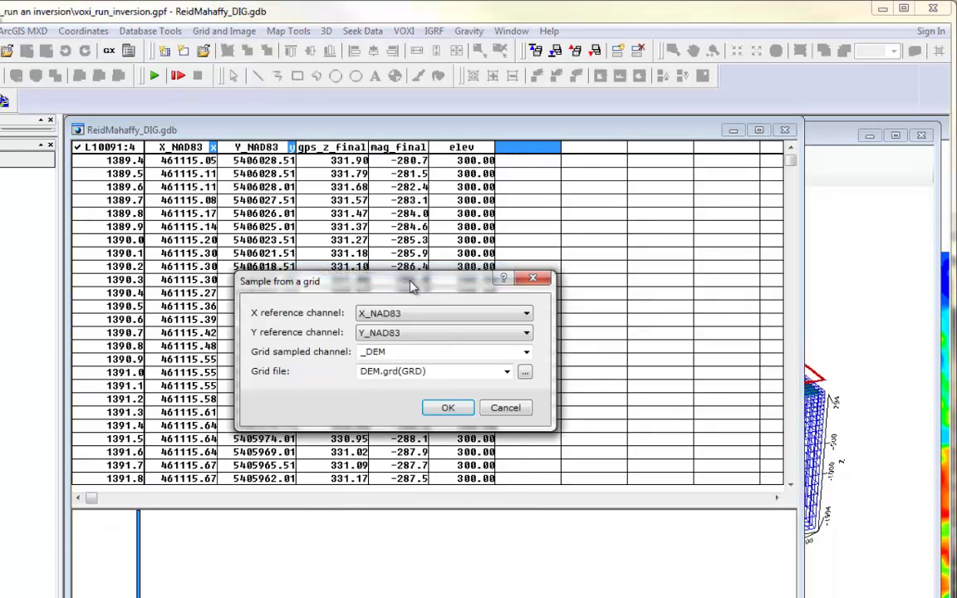
pyautogui.click(505, 372)
pyautogui.click(498, 396)
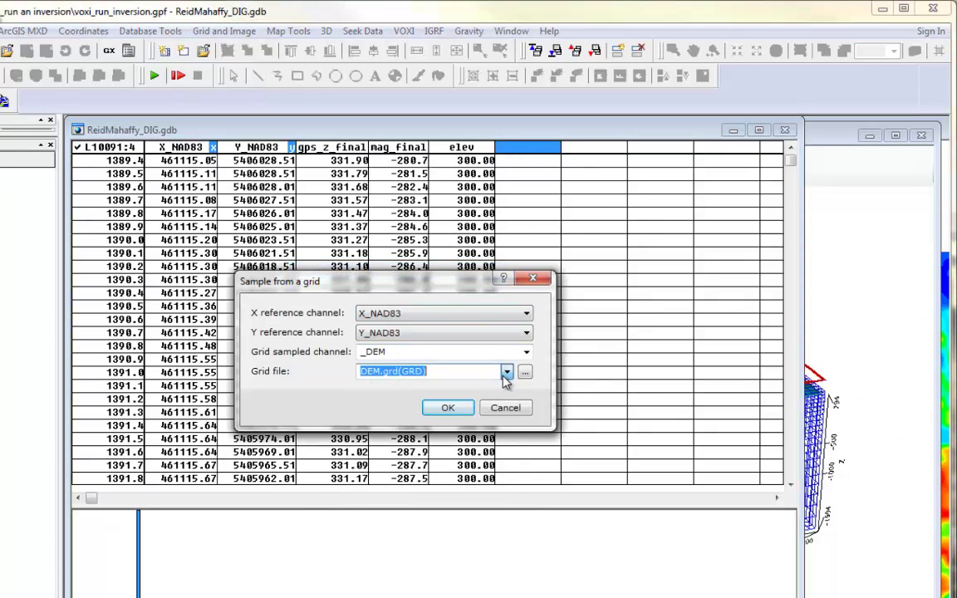
pyautogui.click(447, 408)
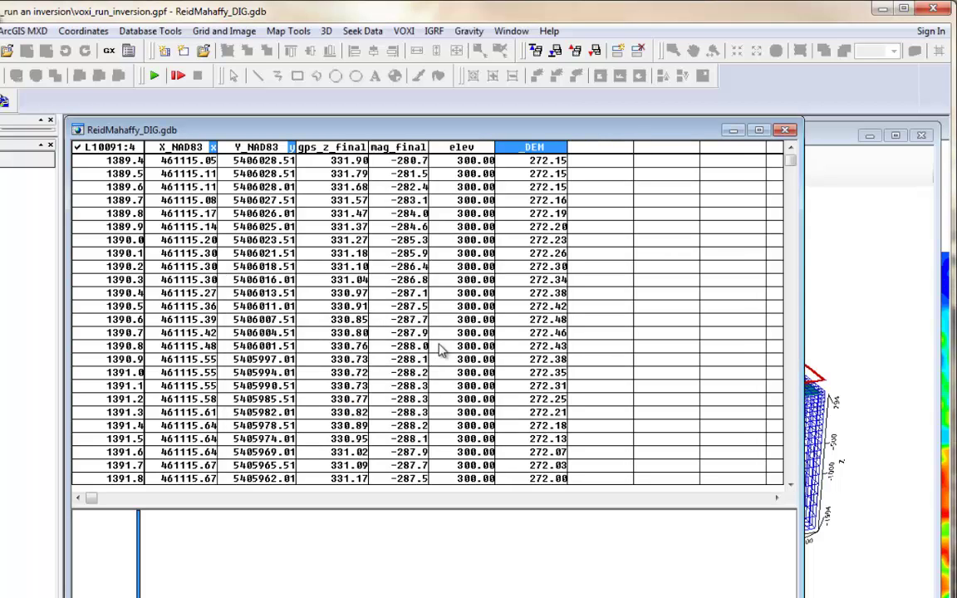
pyautogui.rightClick(182, 149)
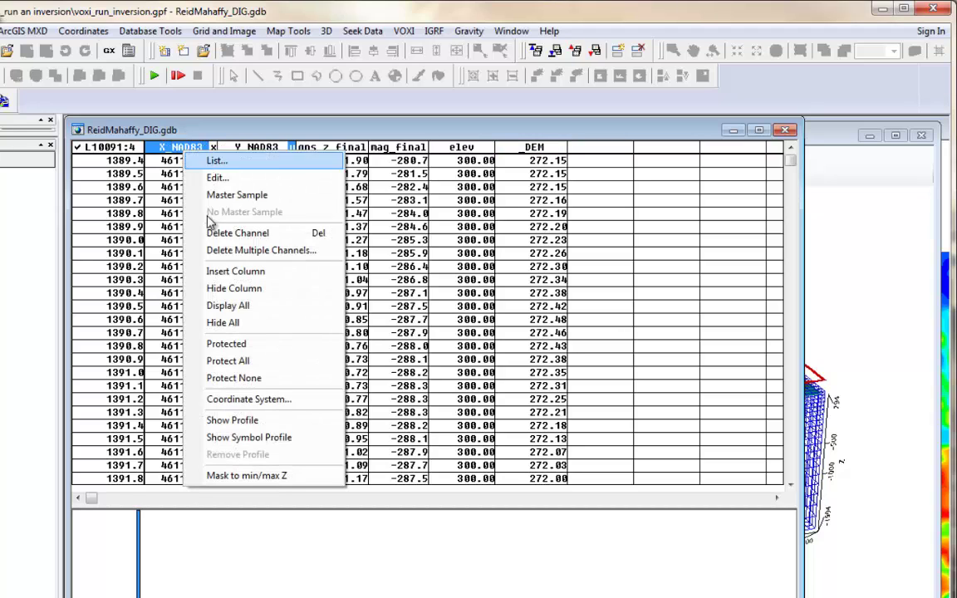
# Step: Confirm the X_NAD83/Y_NAD83 coordinate system as UTM zone 17N, NAD83 datum, metres
pyautogui.click(246, 400)
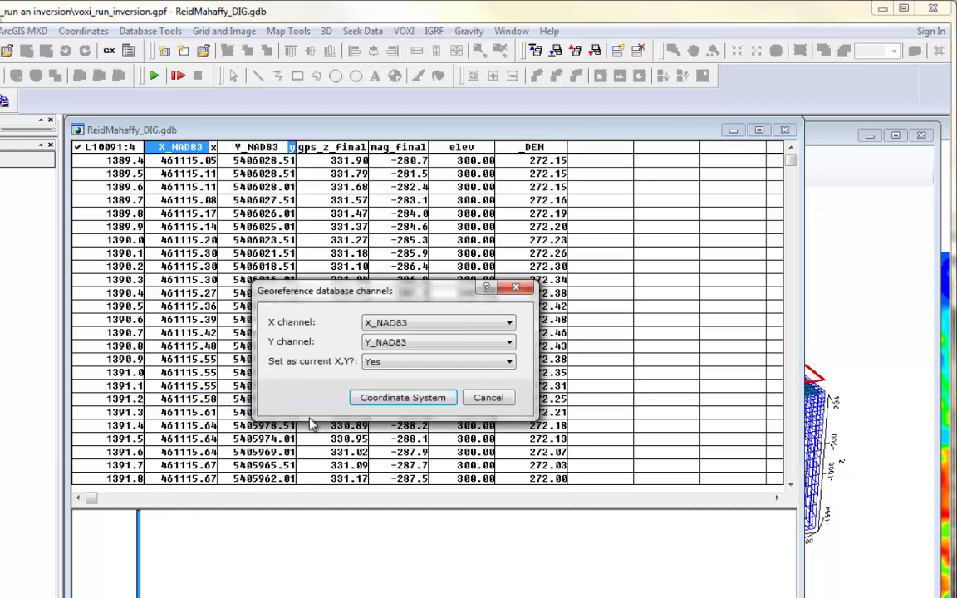
pyautogui.click(380, 397)
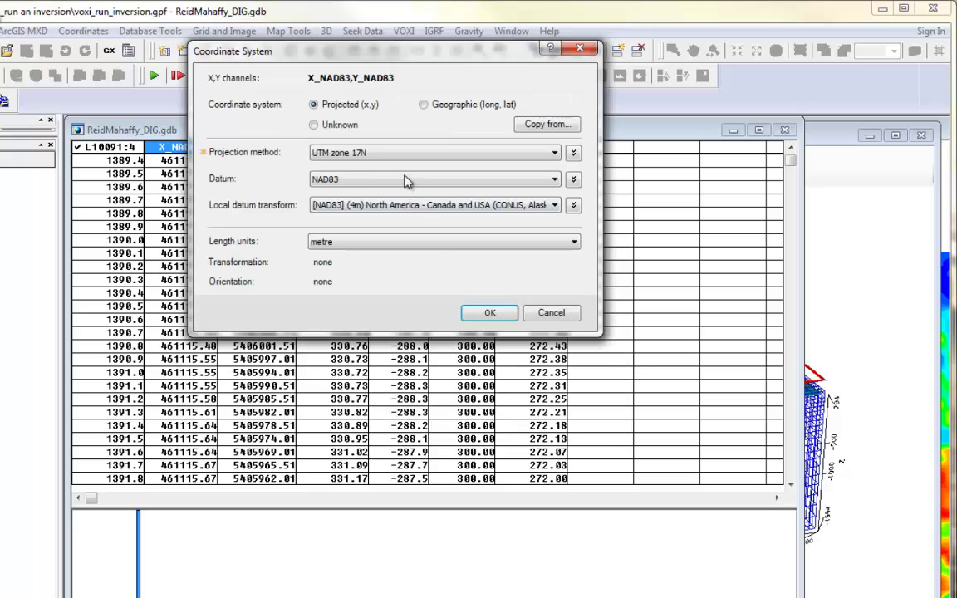
pyautogui.click(490, 314)
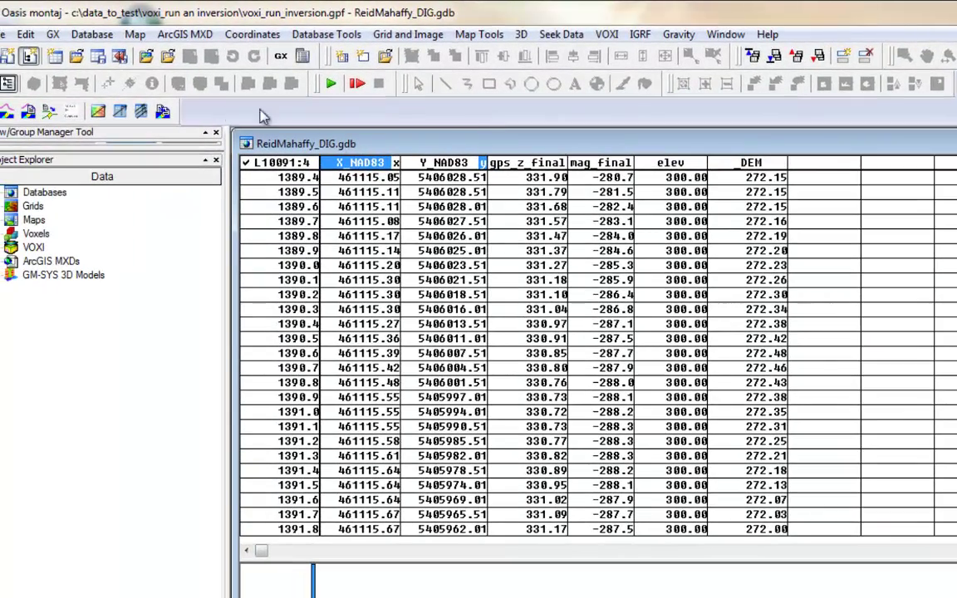
# Step: Create a new database.gdb, overwriting the existing file
pyautogui.click(91, 34)
pyautogui.click(118, 55)
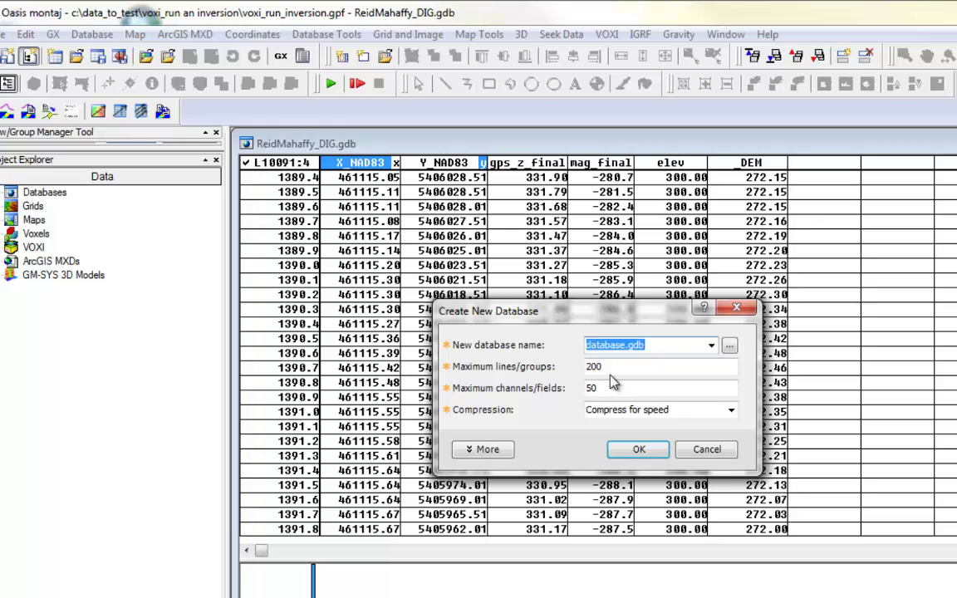
pyautogui.click(657, 454)
pyautogui.click(610, 440)
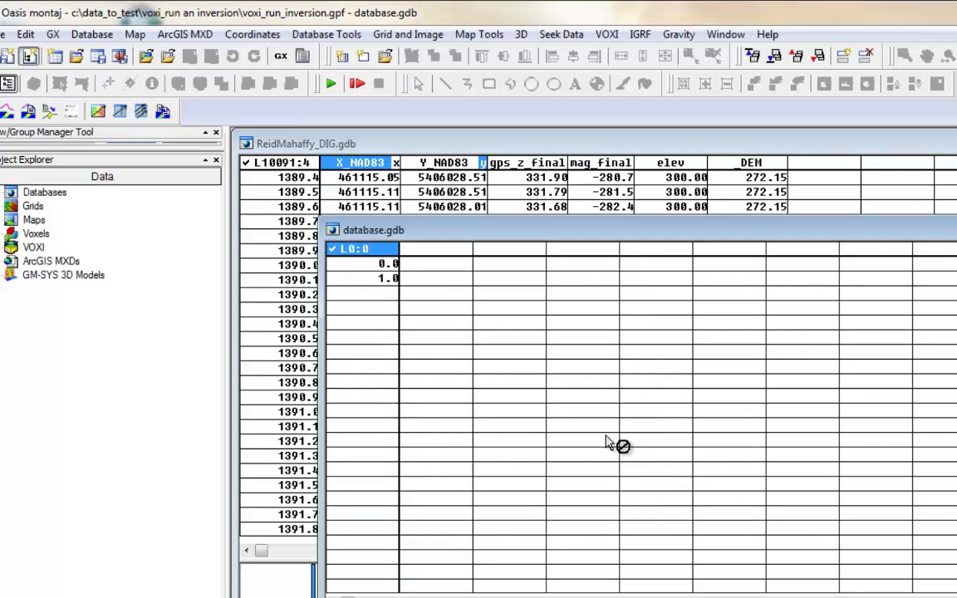
# Step: Close the empty database.gdb window, saving its changes
pyautogui.click(91, 34)
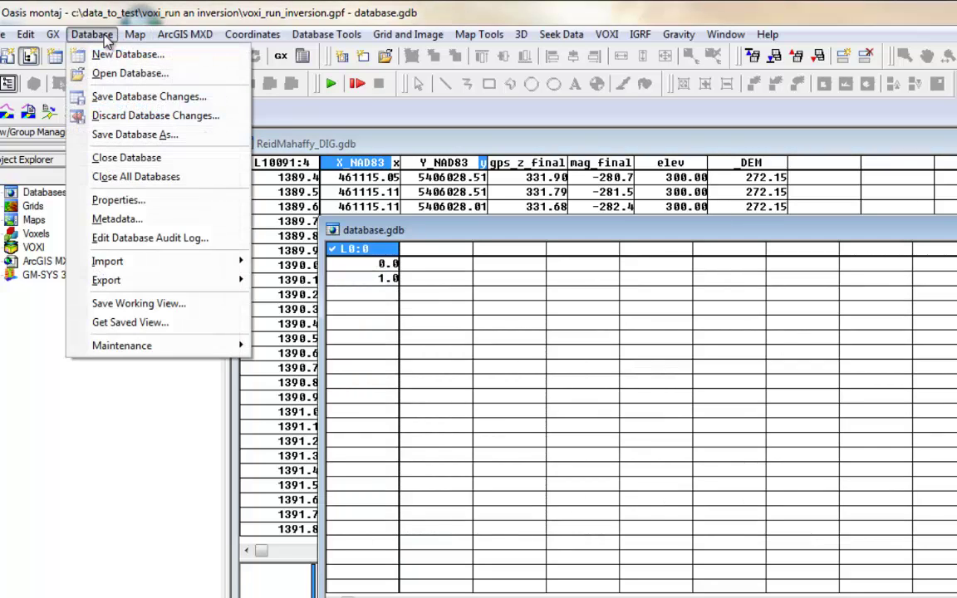
pyautogui.moveTo(169, 265)
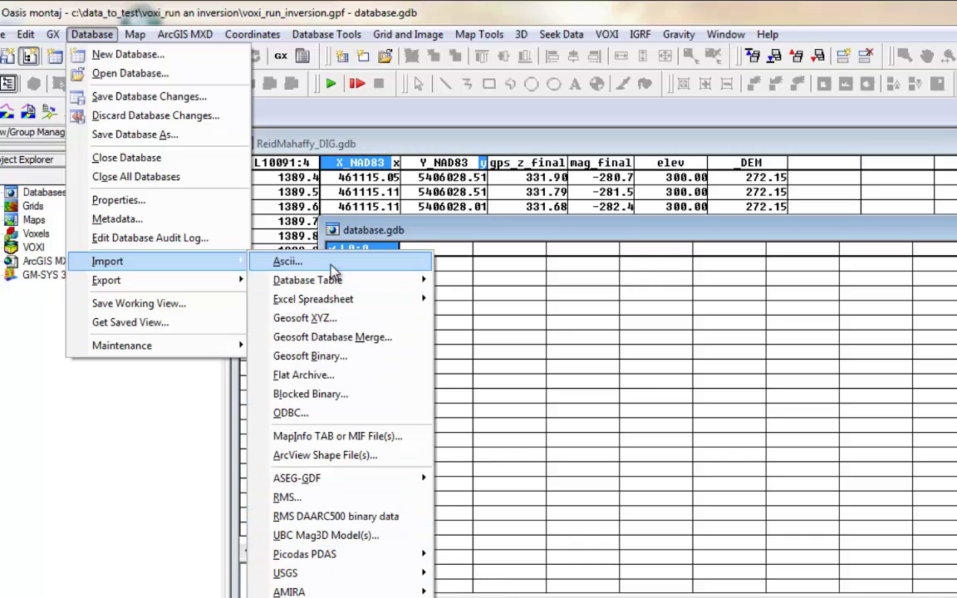
pyautogui.moveTo(325, 300)
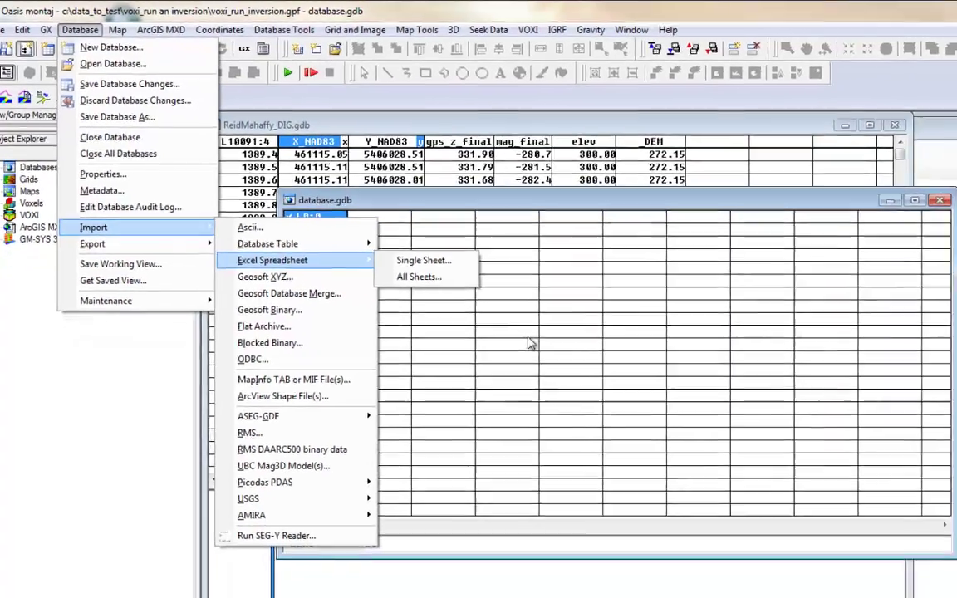
pyautogui.click(531, 343)
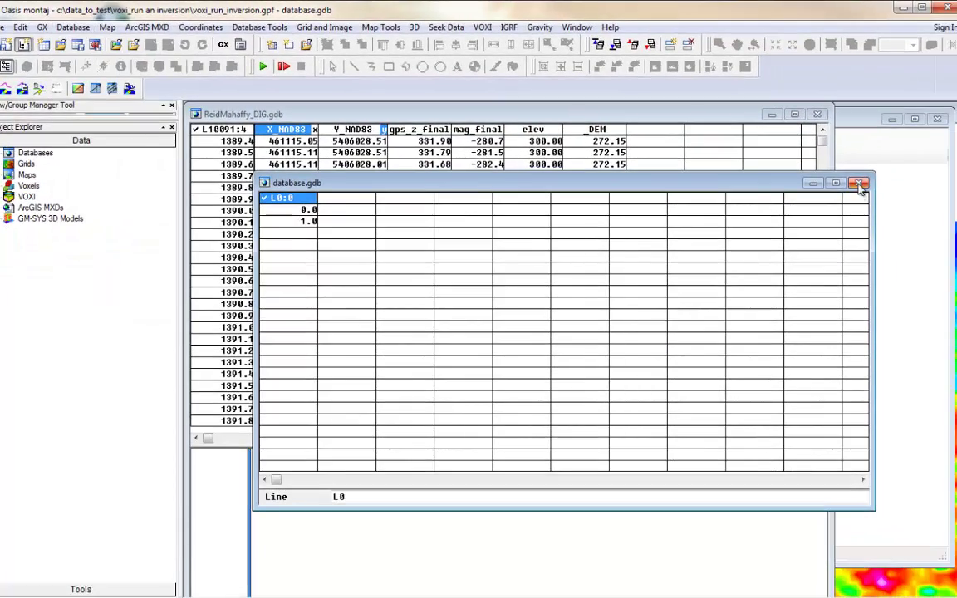
pyautogui.click(939, 200)
pyautogui.click(454, 350)
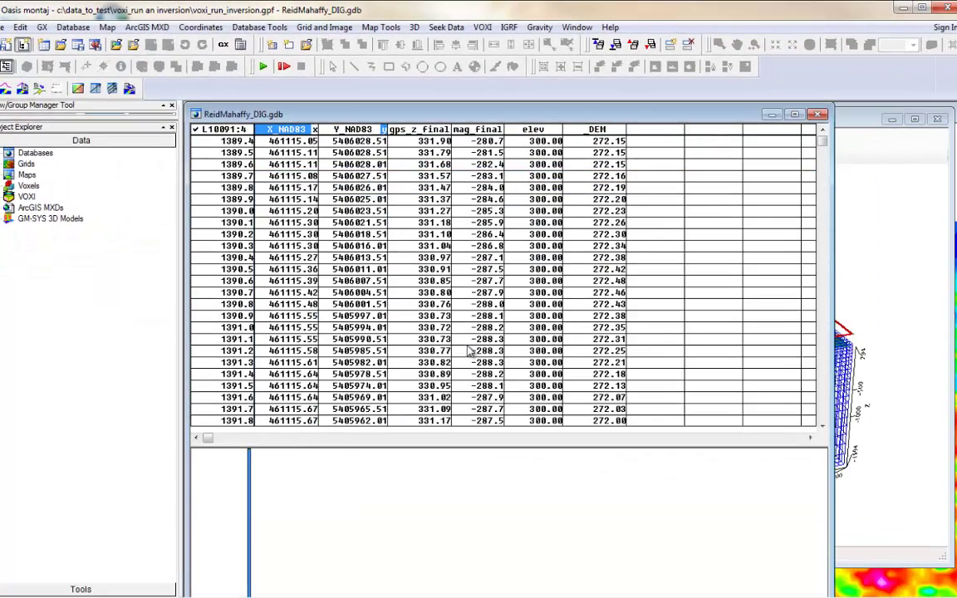
# Step: From the VOXI Viewer, start Add Data with ReidMahaffy_DIG.gdb, saving the database's changes
pyautogui.click(865, 273)
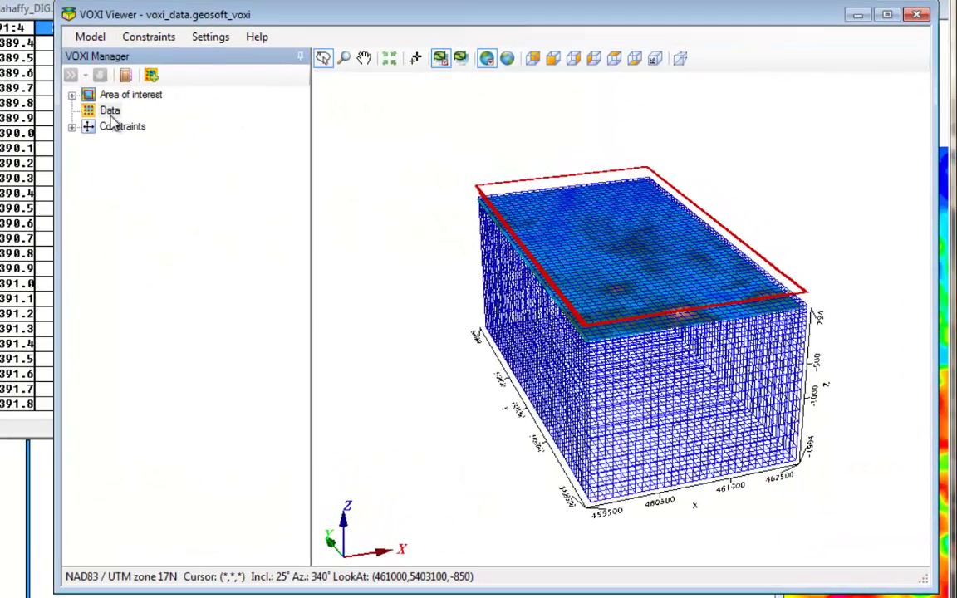
pyautogui.rightClick(313, 196)
pyautogui.click(155, 129)
pyautogui.click(486, 181)
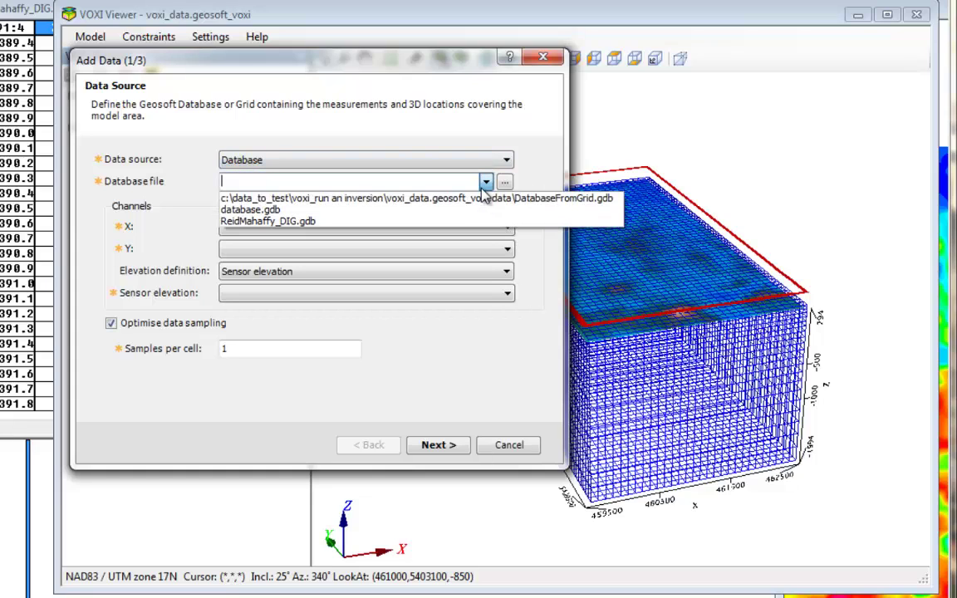
pyautogui.click(386, 221)
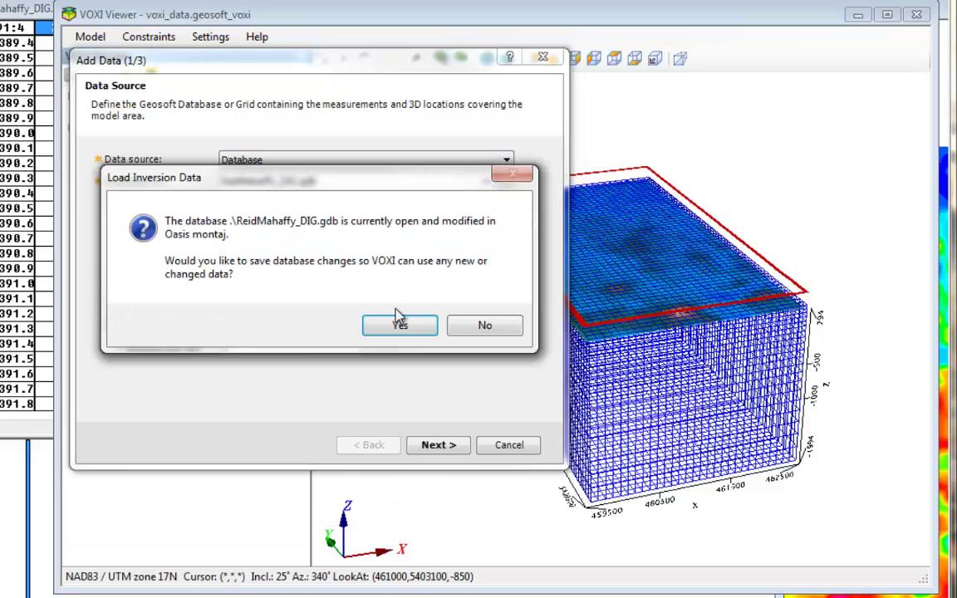
pyautogui.click(398, 325)
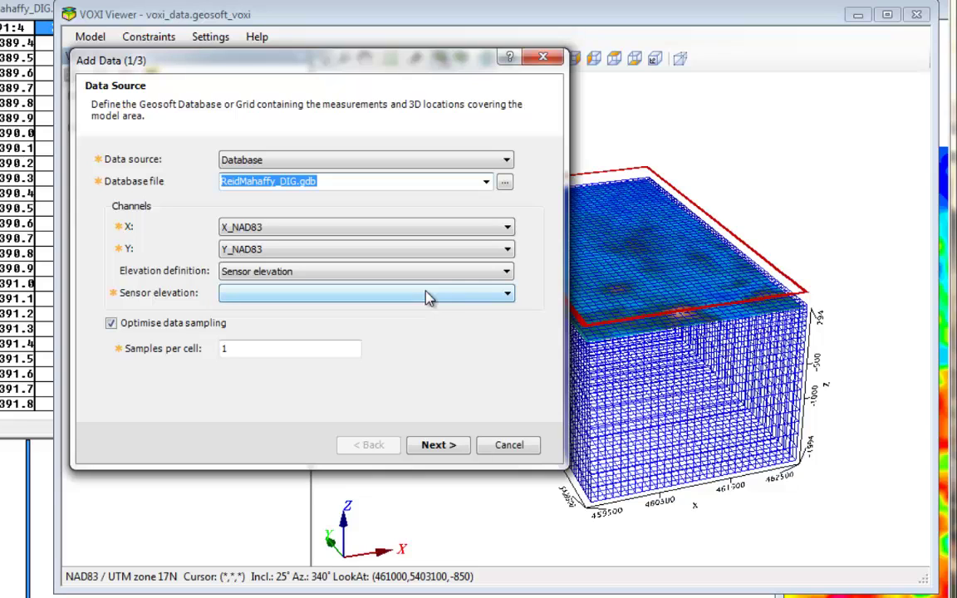
# Step: Set sensor elevation to gps_z_final, keeping Sensor elevation as the elevation definition
pyautogui.click(452, 292)
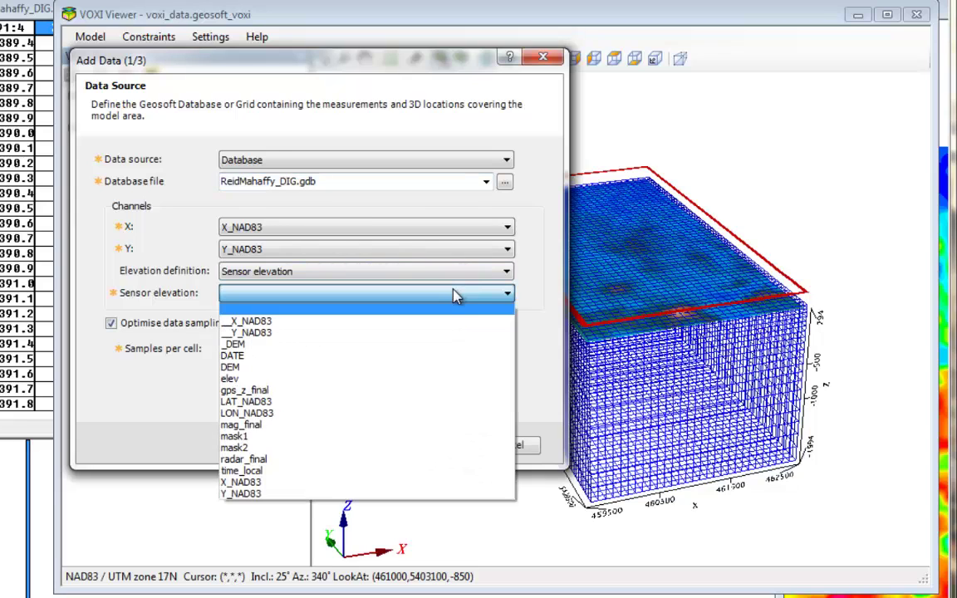
pyautogui.click(314, 390)
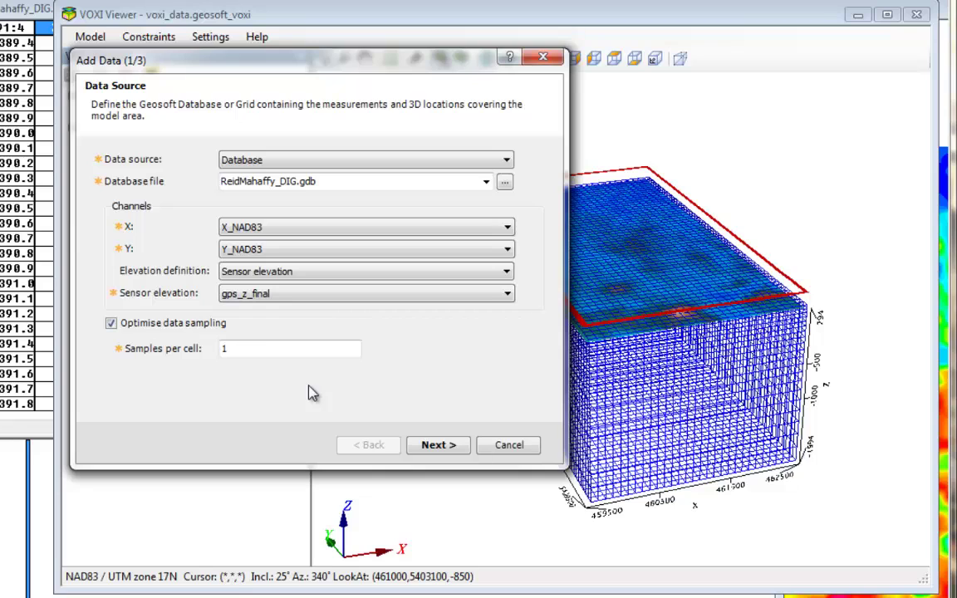
pyautogui.click(436, 274)
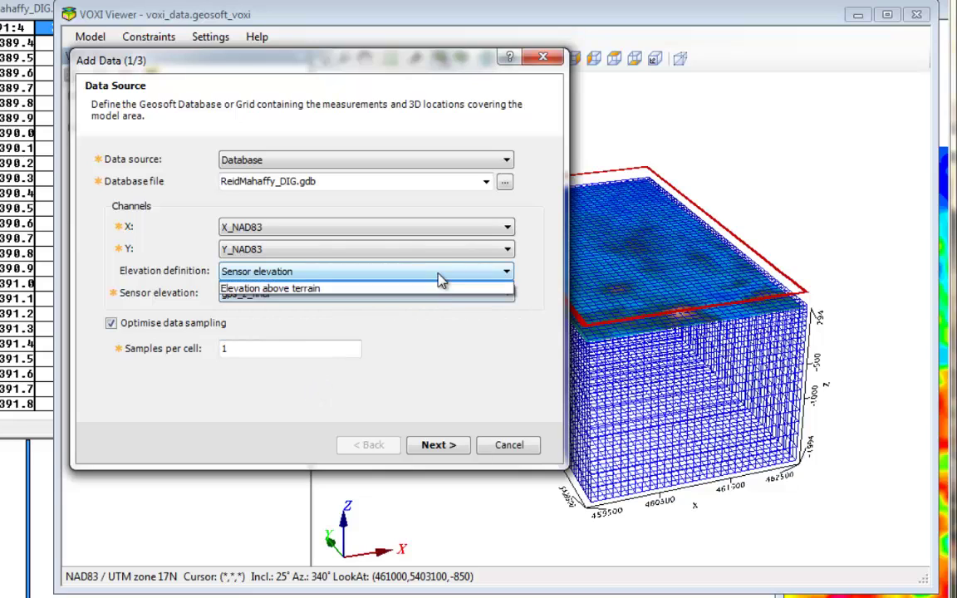
pyautogui.click(420, 289)
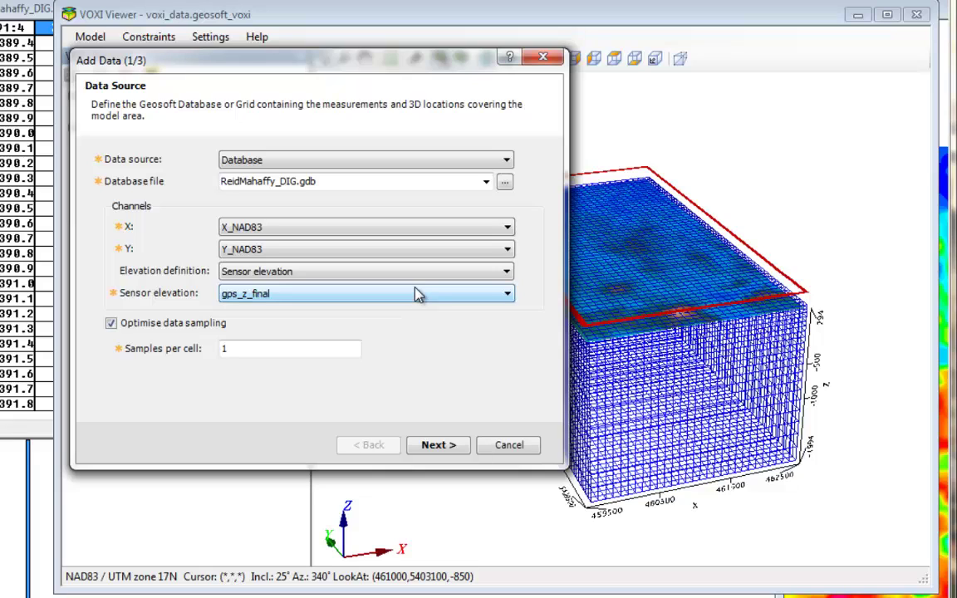
pyautogui.click(506, 159)
# Step: Switch the data source to Grid, then close the wizard and return to ReidMahaffy_DIG.gdb
pyautogui.click(465, 189)
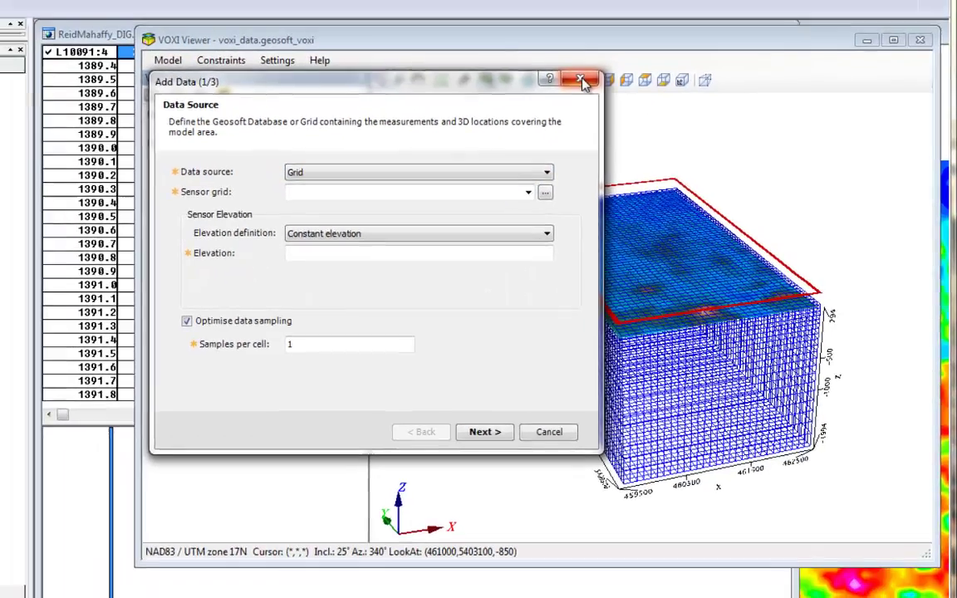
pyautogui.click(543, 56)
pyautogui.click(21, 58)
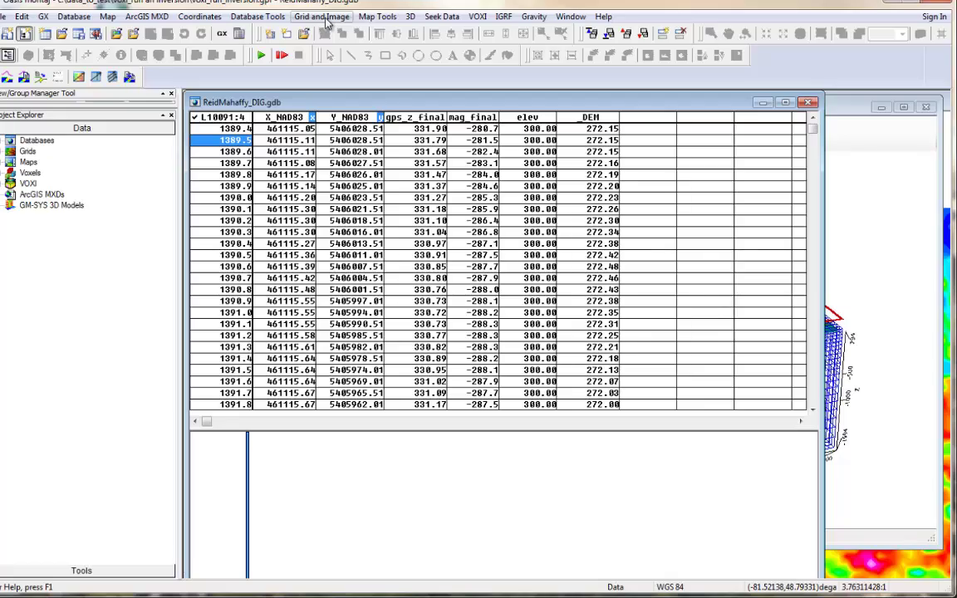
# Step: Minimum-curvature grid mag_final into mag.grd at cell size 250, overwriting it, then return to VOXI Viewer
pyautogui.click(323, 18)
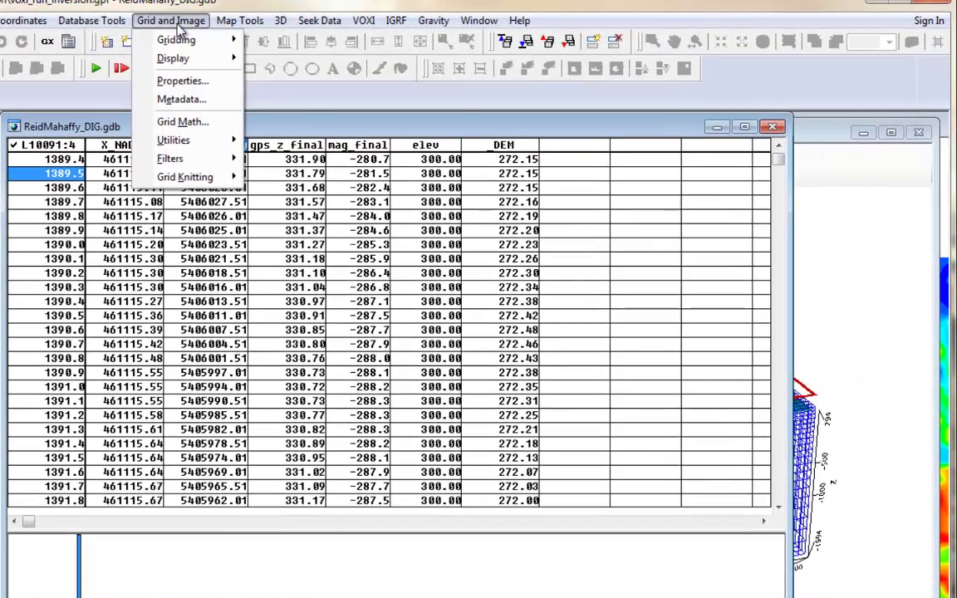
pyautogui.moveTo(207, 40)
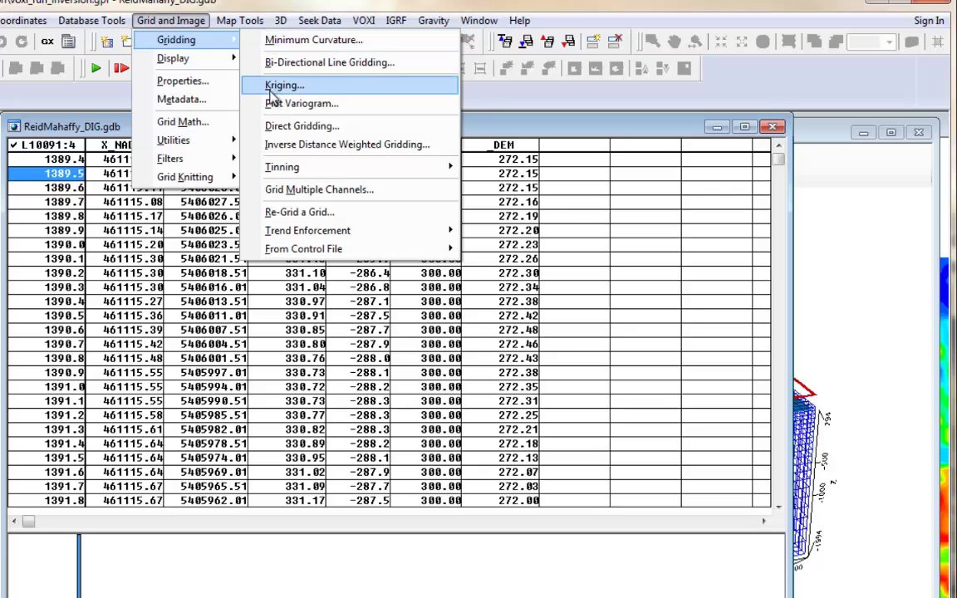
pyautogui.click(274, 42)
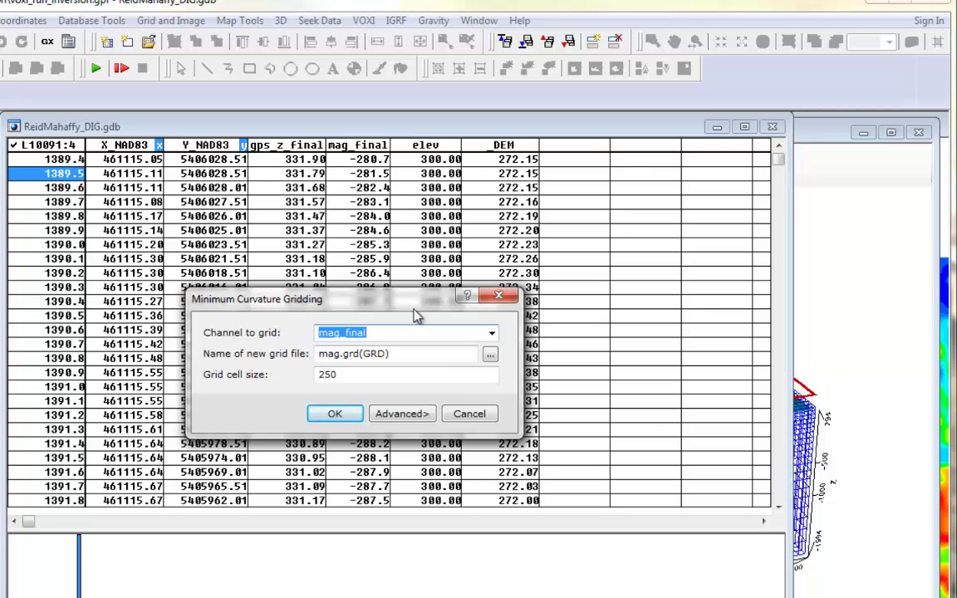
pyautogui.click(492, 333)
pyautogui.click(491, 335)
pyautogui.click(335, 413)
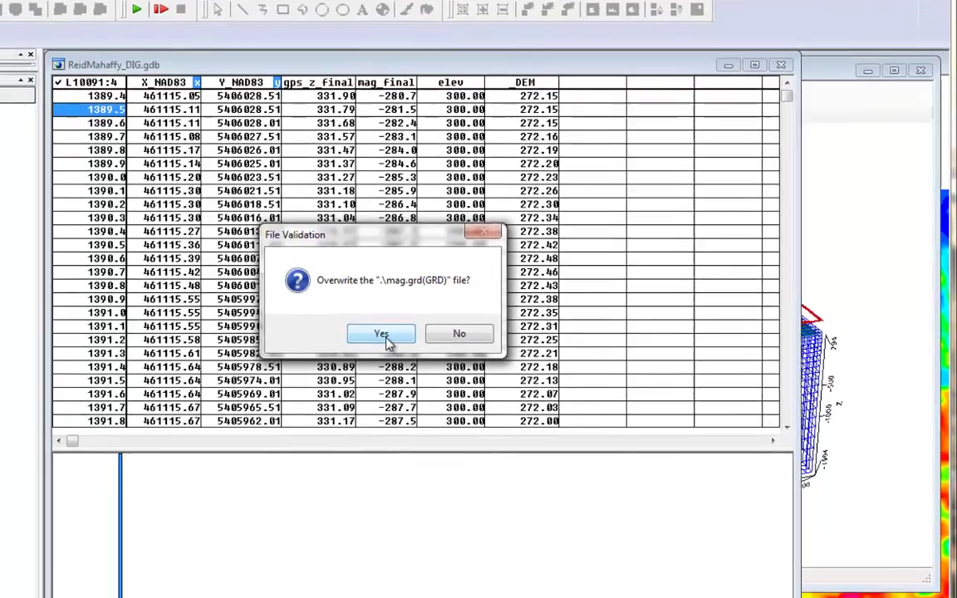
pyautogui.click(381, 335)
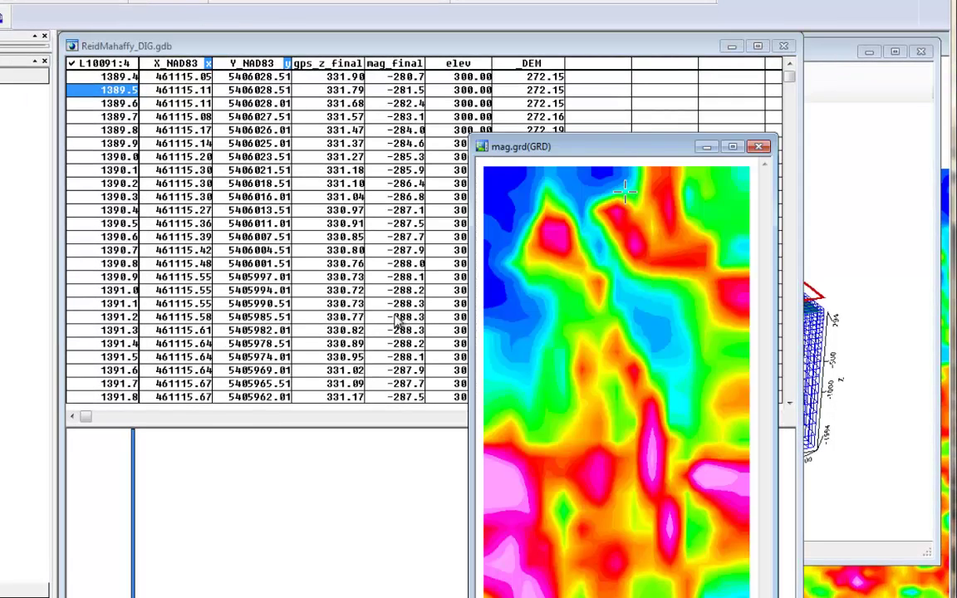
pyautogui.click(830, 148)
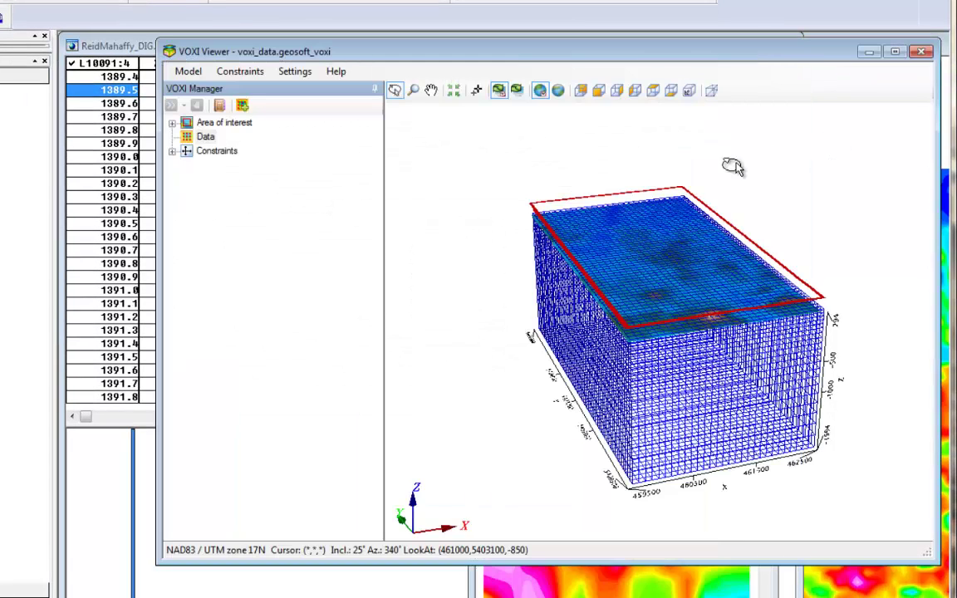
# Step: Start VOXI Add Data with Grid as the data source and mag.grd as the sensor grid
pyautogui.rightClick(208, 139)
pyautogui.click(248, 148)
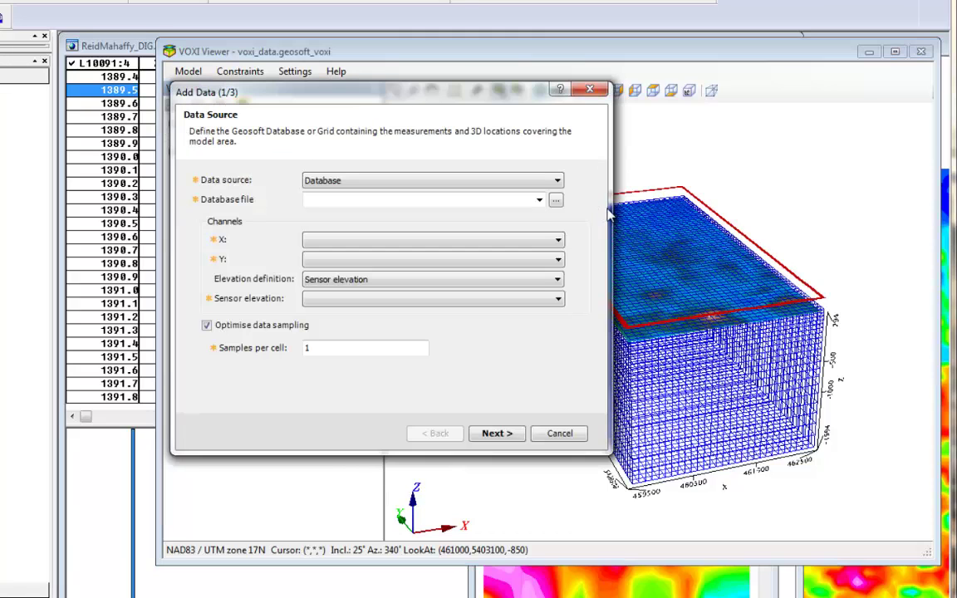
pyautogui.click(551, 180)
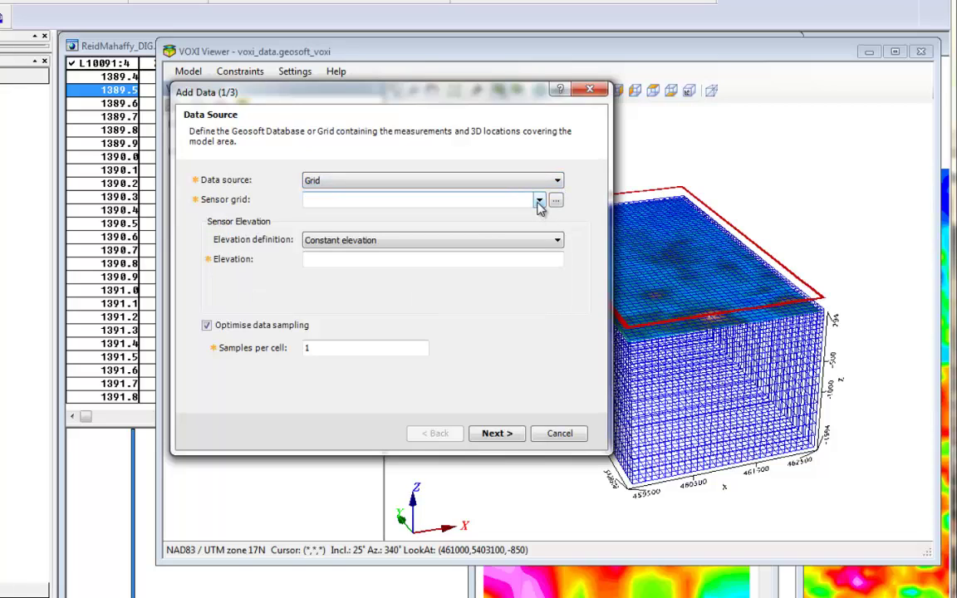
pyautogui.click(539, 202)
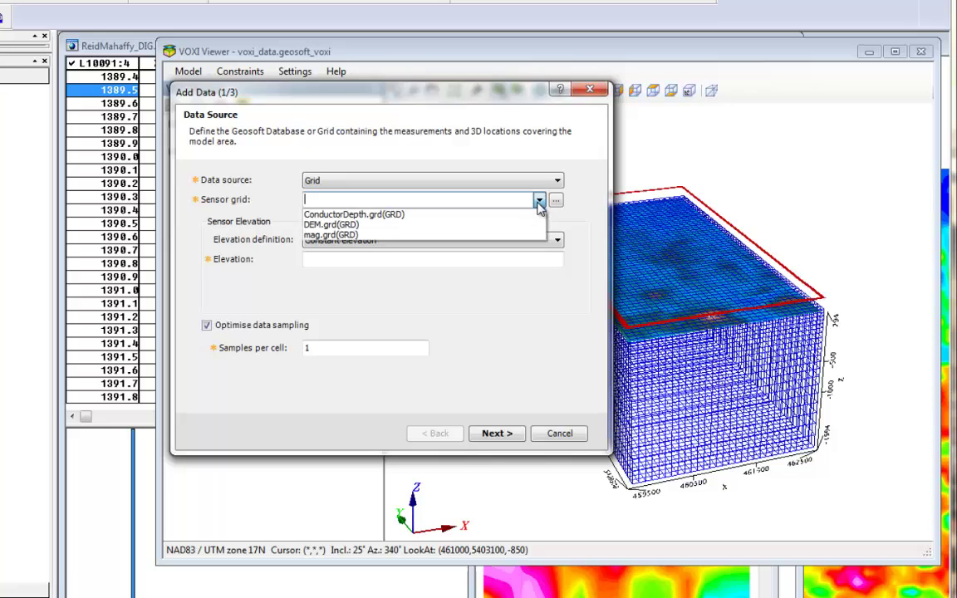
pyautogui.click(492, 235)
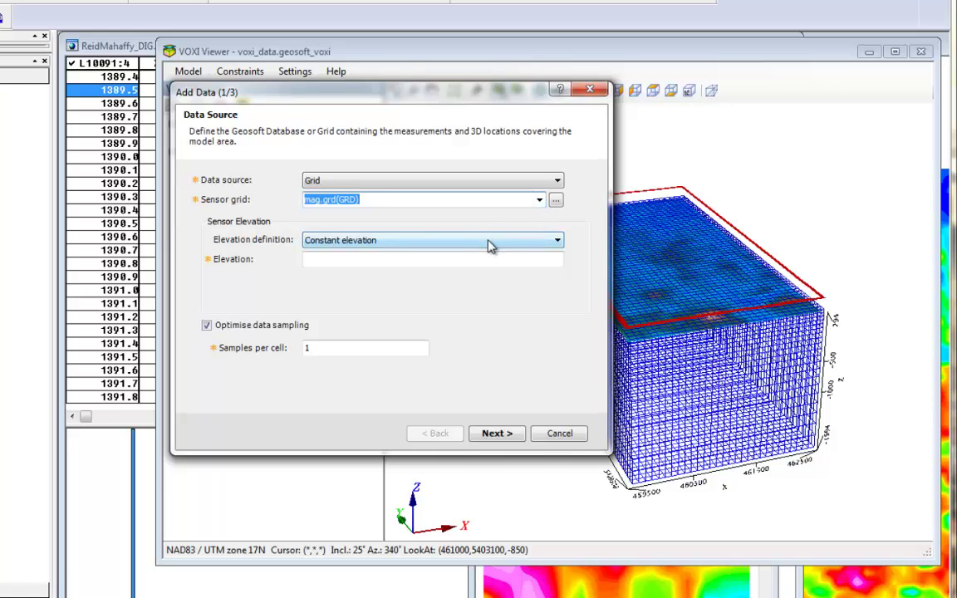
# Step: Set the elevation definition to Elevation grid using DEM.grd
pyautogui.click(489, 242)
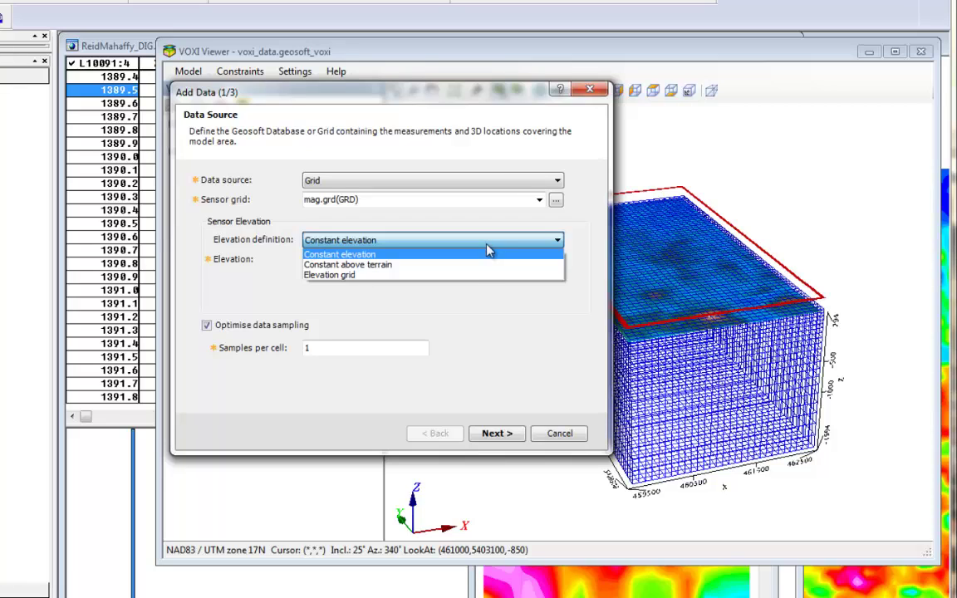
pyautogui.click(470, 275)
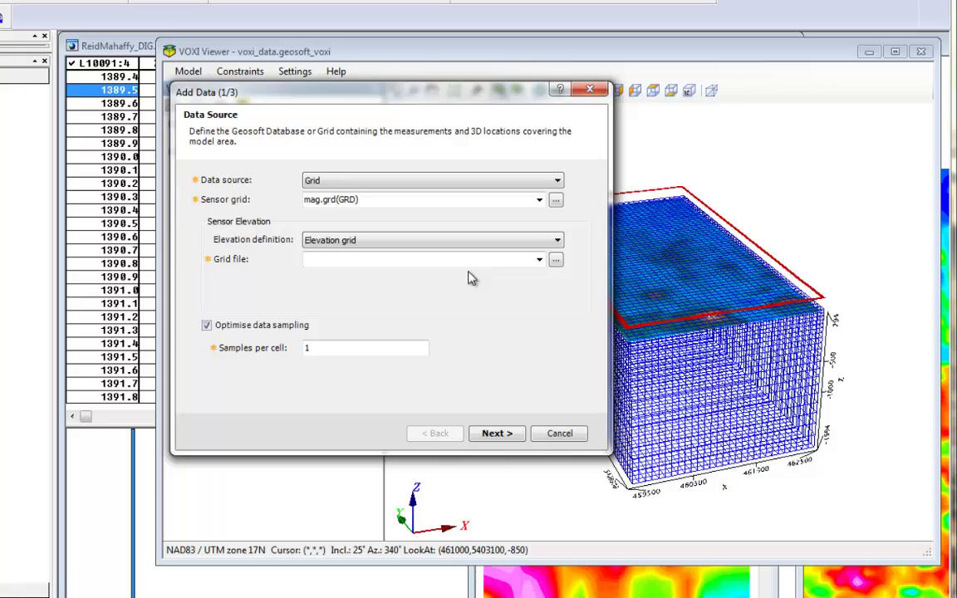
pyautogui.click(539, 259)
pyautogui.click(462, 291)
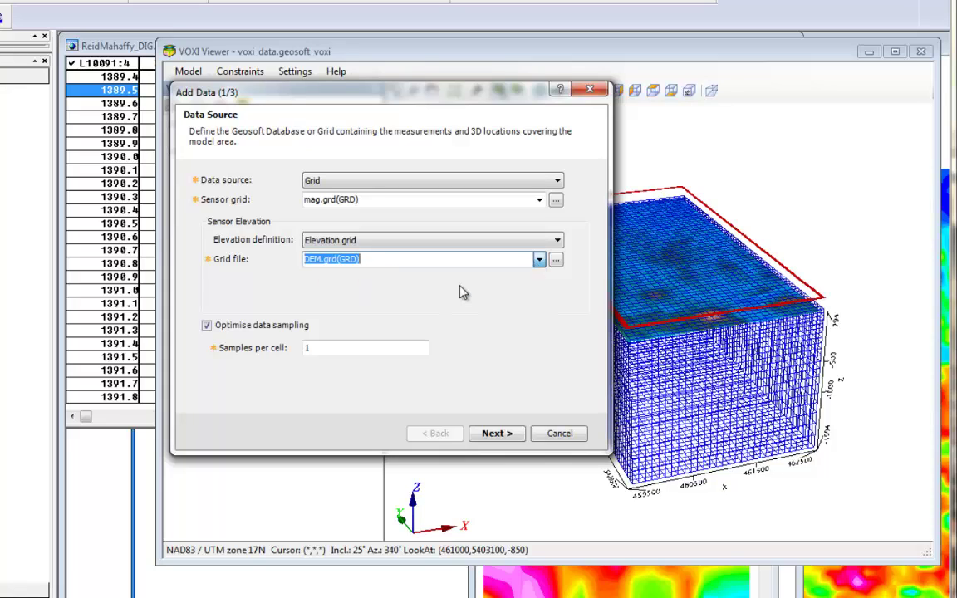